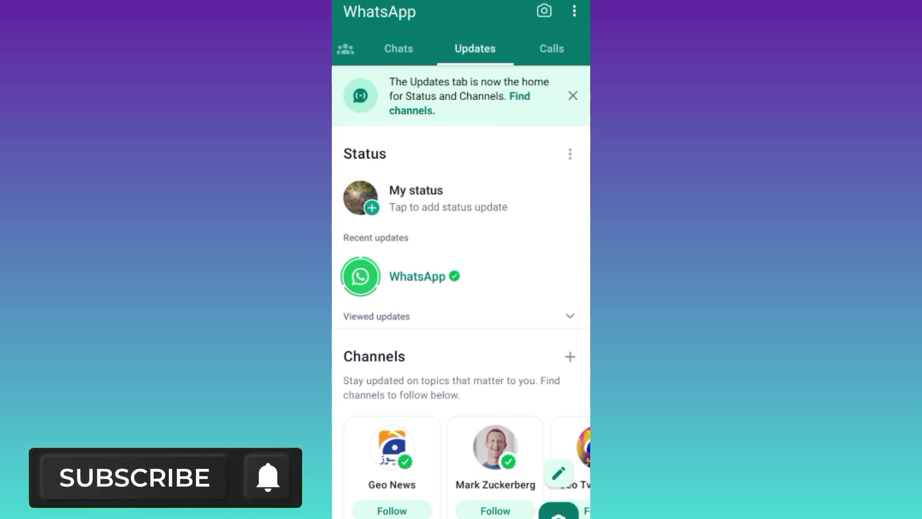
Leave WhatsApp for Chrome and load the apkpure.com site from the 'ap' suggestion.
click(493, 65)
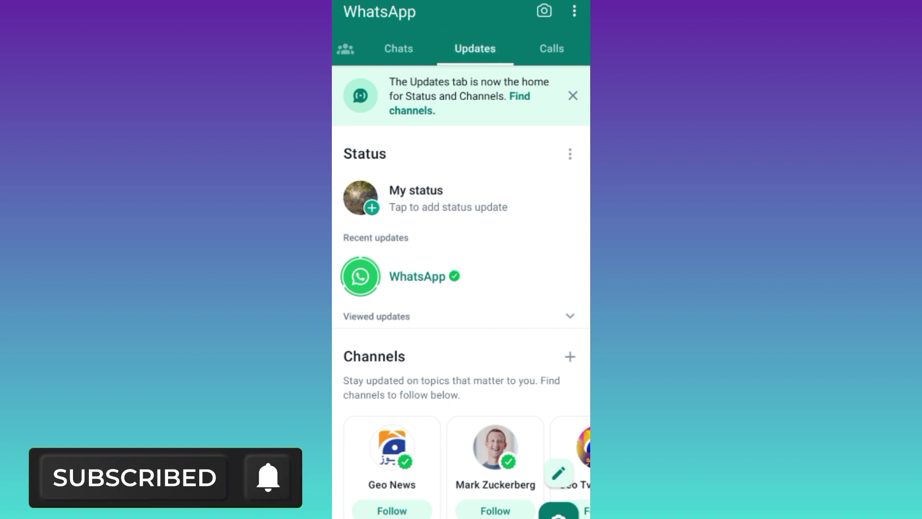
drag(461, 515, 462, 324)
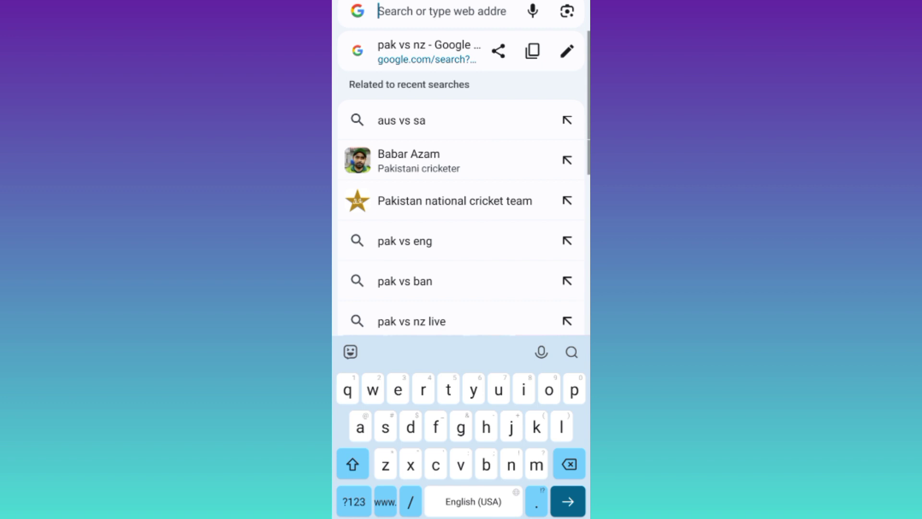
text(ap)
click(445, 11)
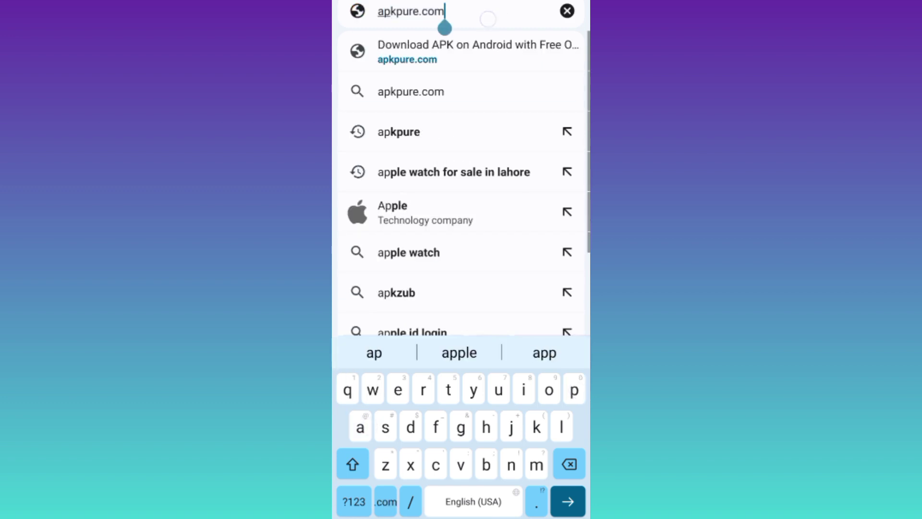
key(Return)
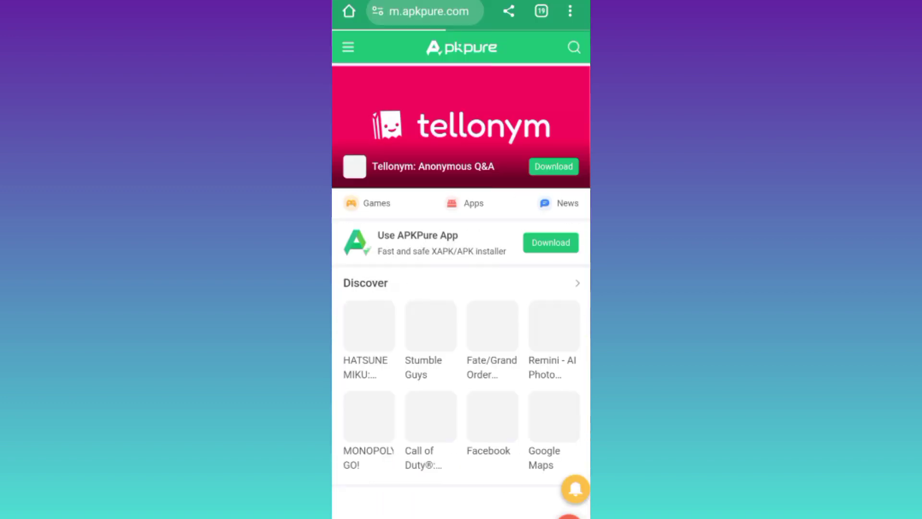
Search APKPure for WhatsApp from history and open the WhatsApp Messenger result.
click(574, 47)
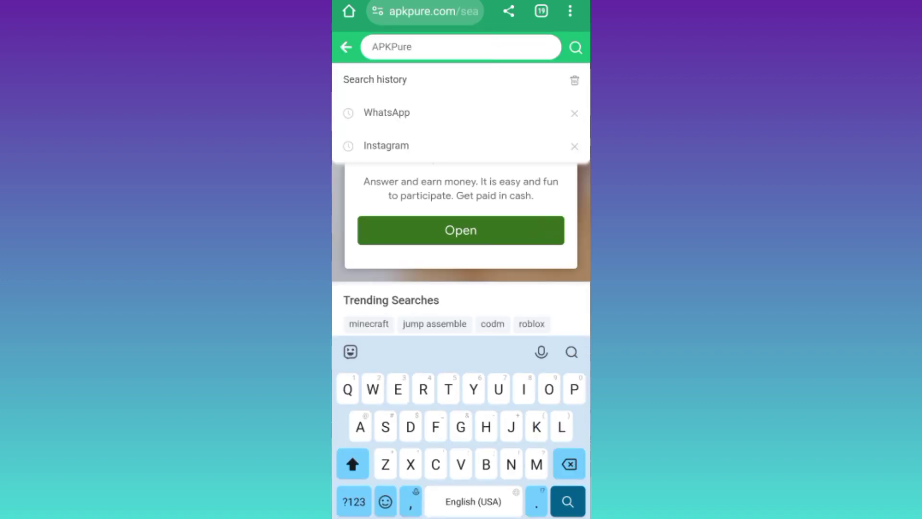
click(469, 113)
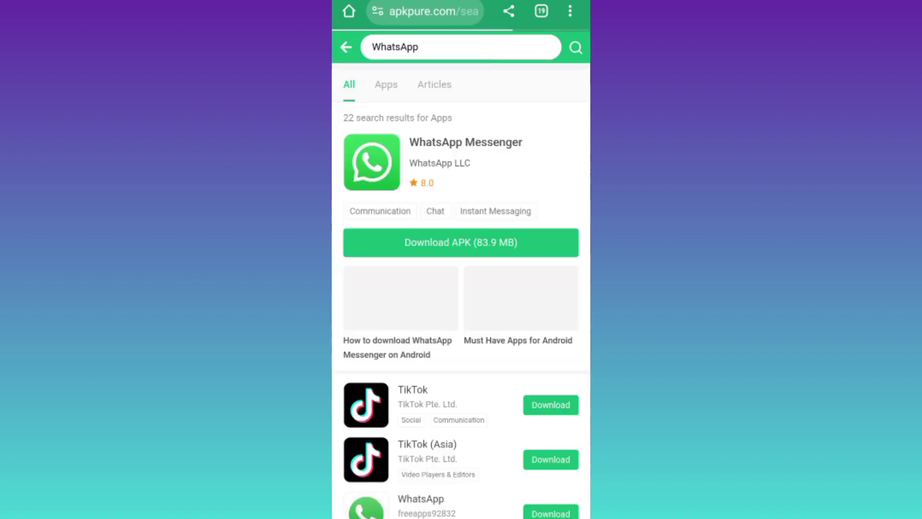
click(381, 171)
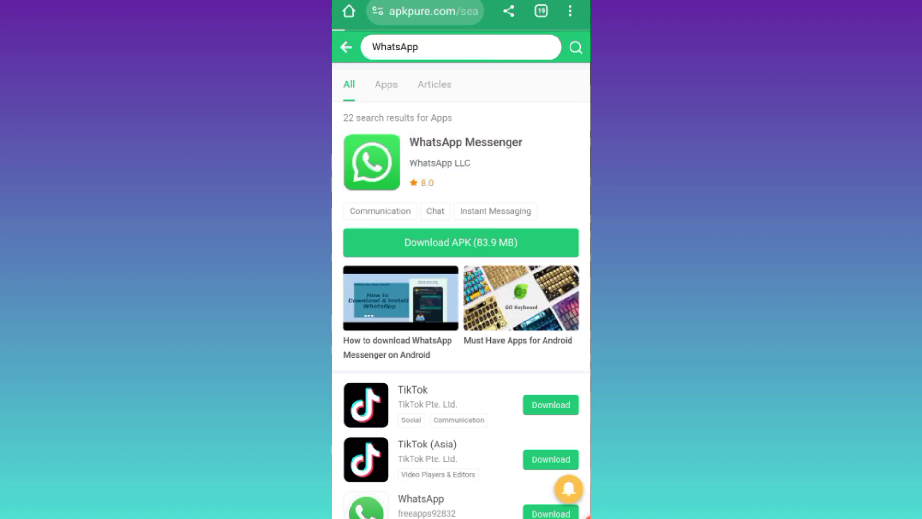
scroll(480, 465, down, 15)
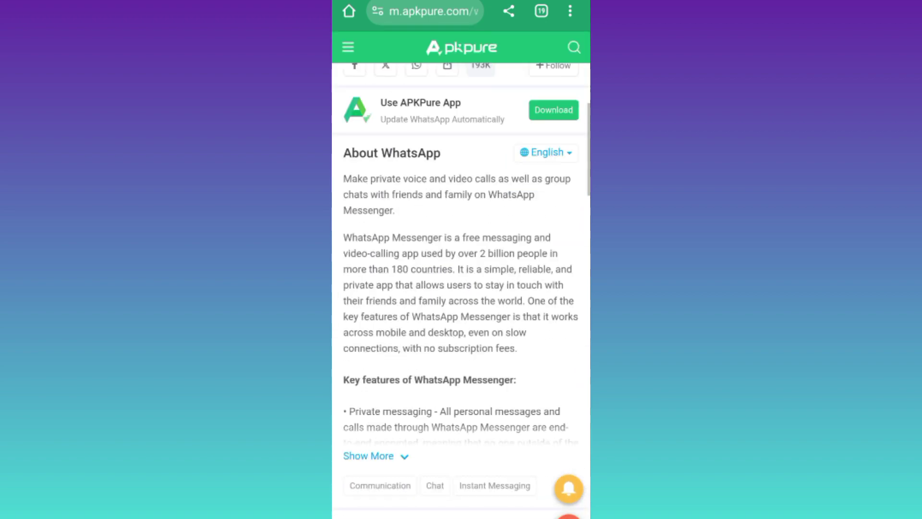